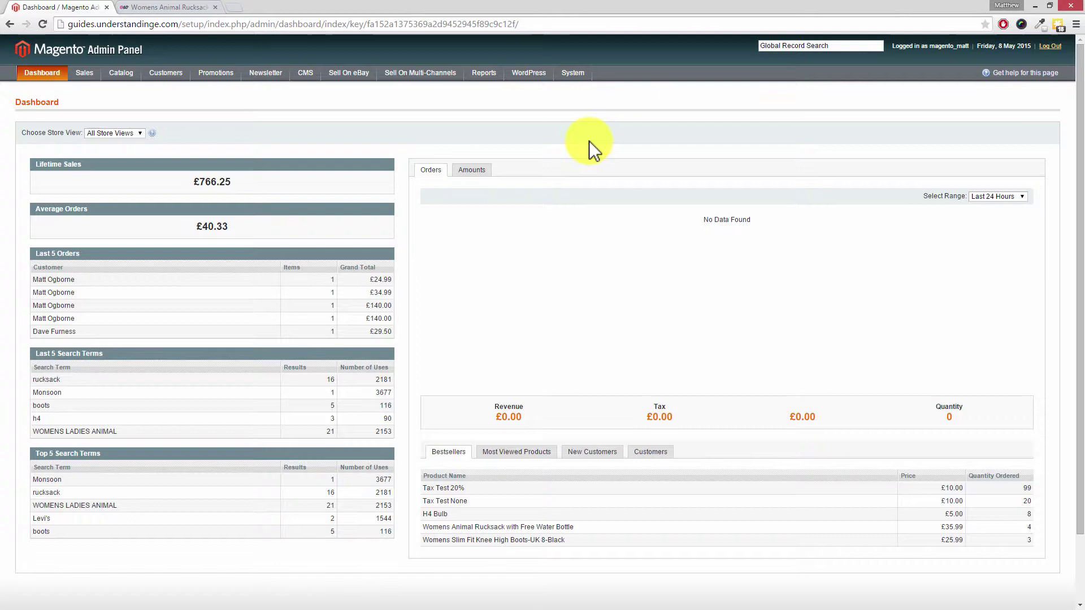
# Start a new shopping cart price rule named 'Free Shipping'.
pyautogui.moveTo(219, 76)
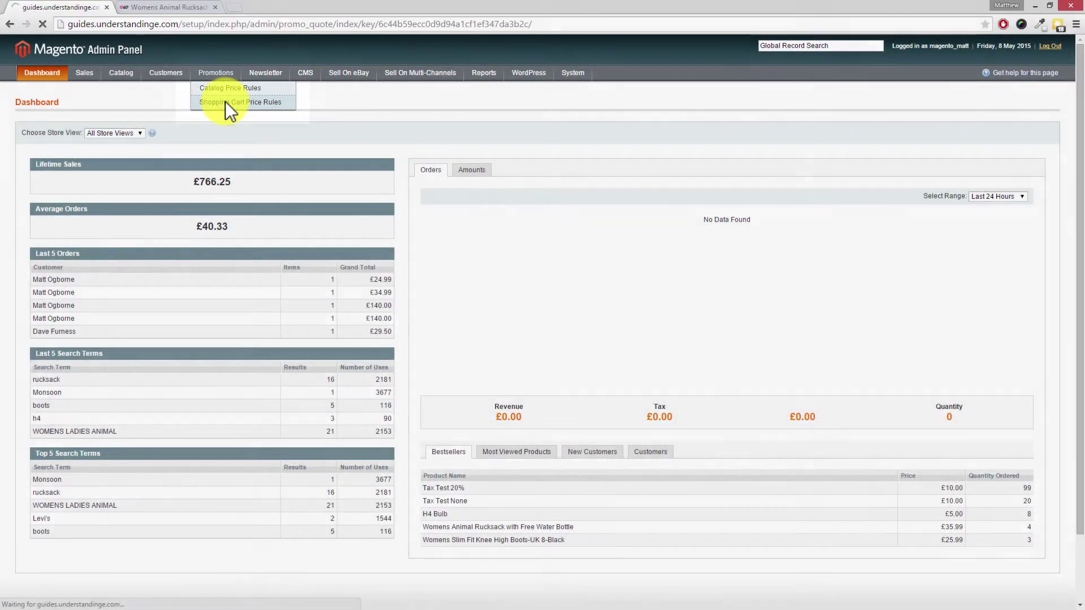
pyautogui.click(226, 102)
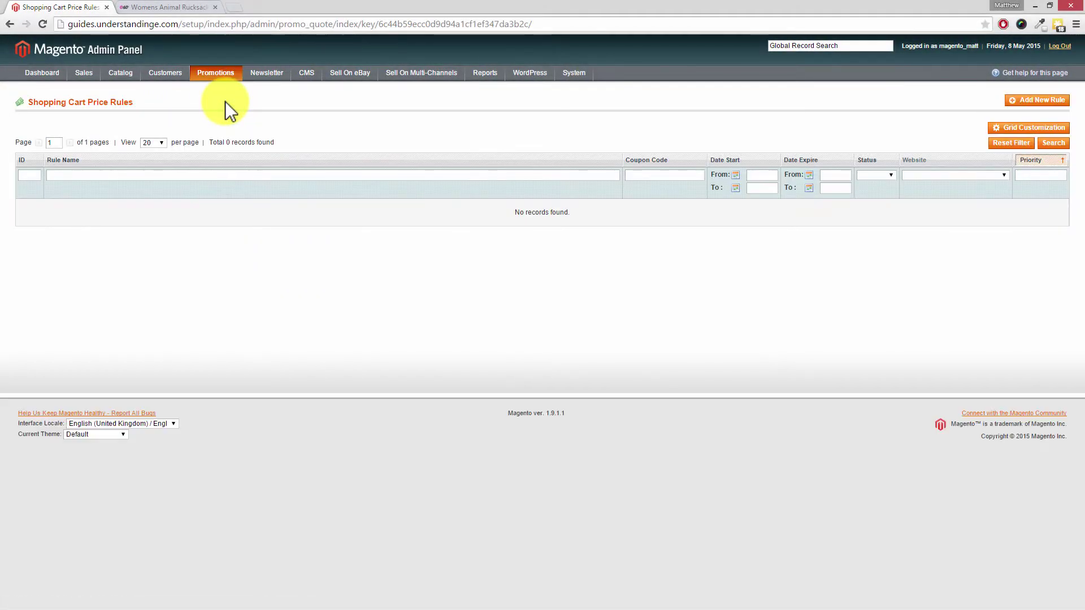
pyautogui.click(1052, 102)
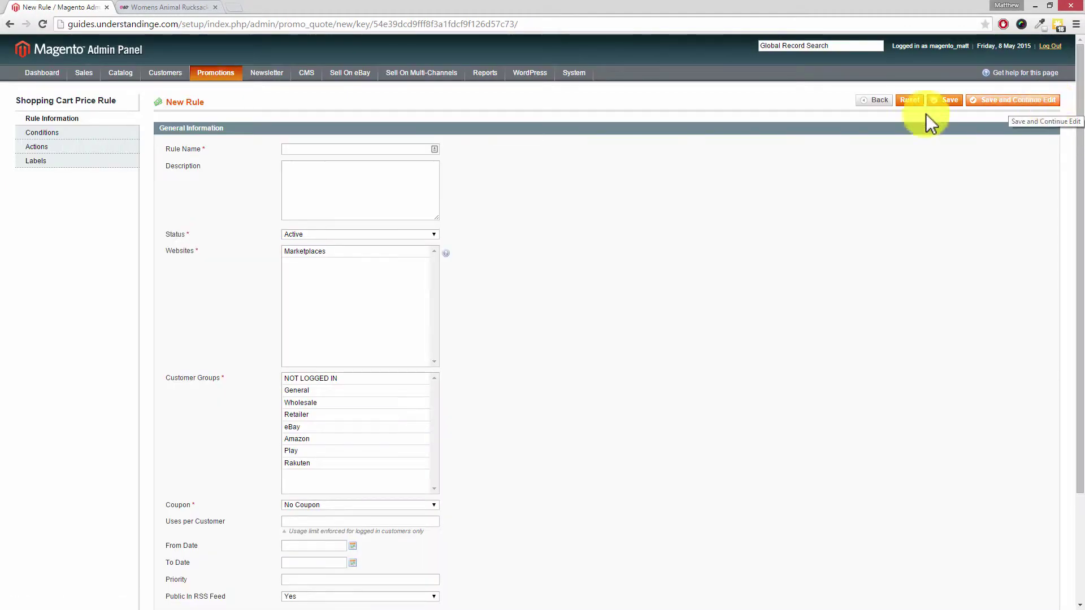
pyautogui.click(315, 150)
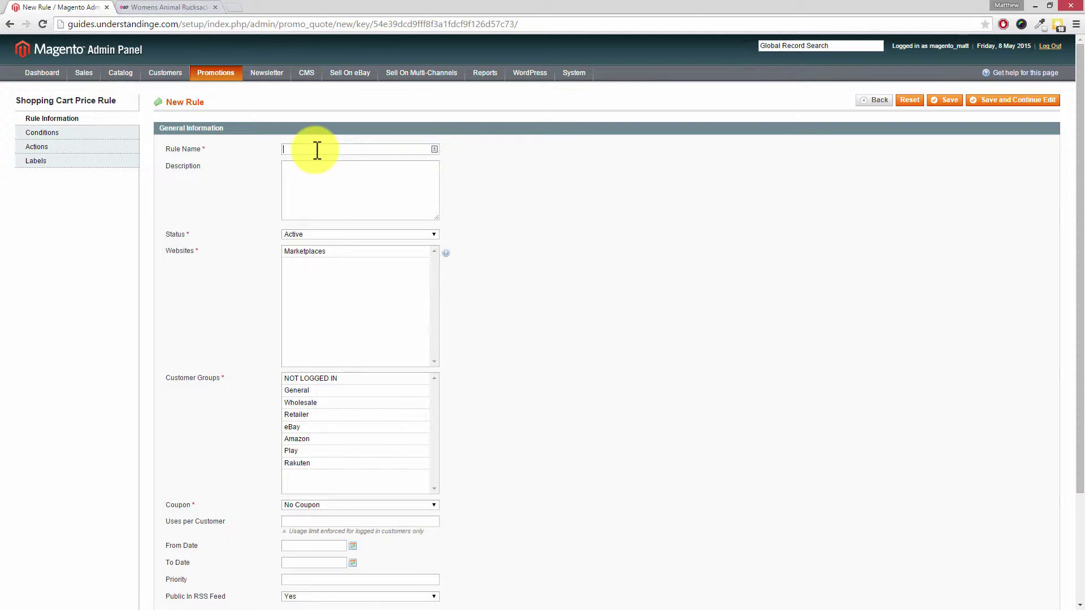
pyautogui.write('Free Shipping')
pyautogui.click(318, 182)
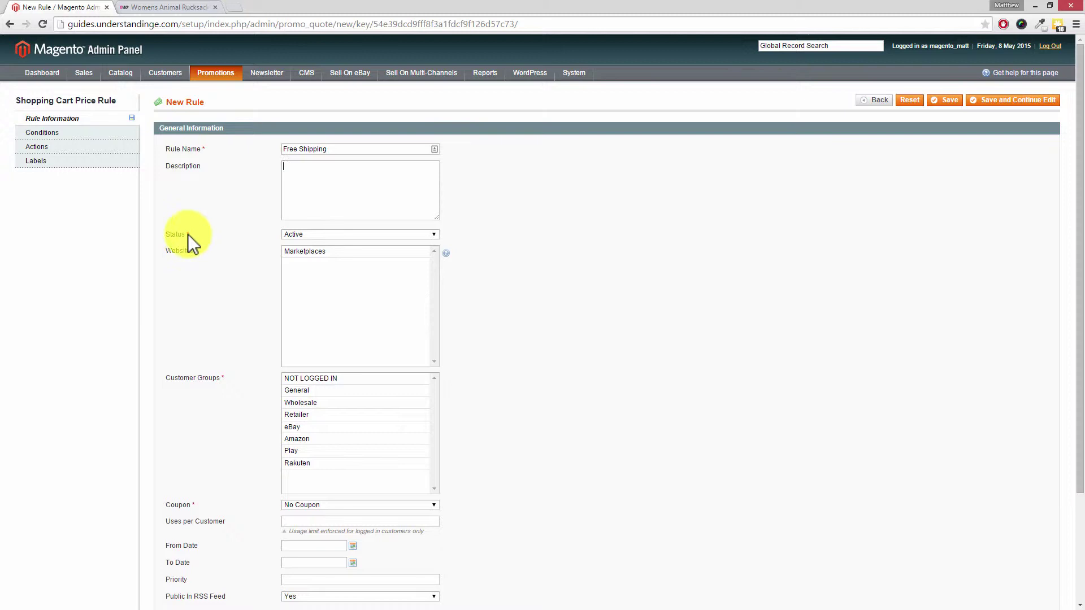
# Apply the rule to the Marketplaces website and every customer group from NOT LOGGED IN down.
pyautogui.click(307, 252)
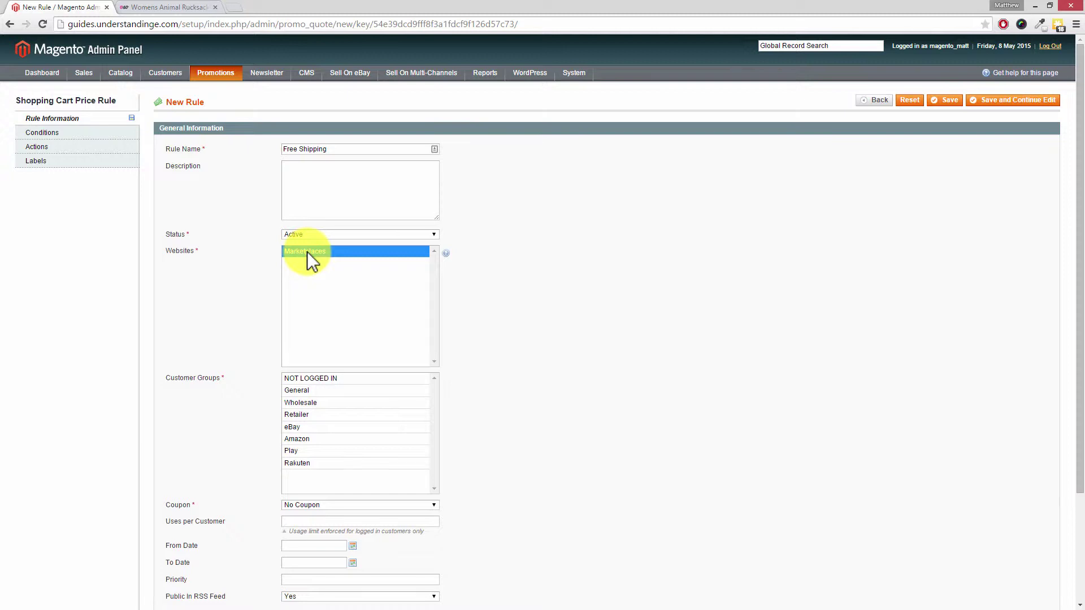
pyautogui.click(310, 378)
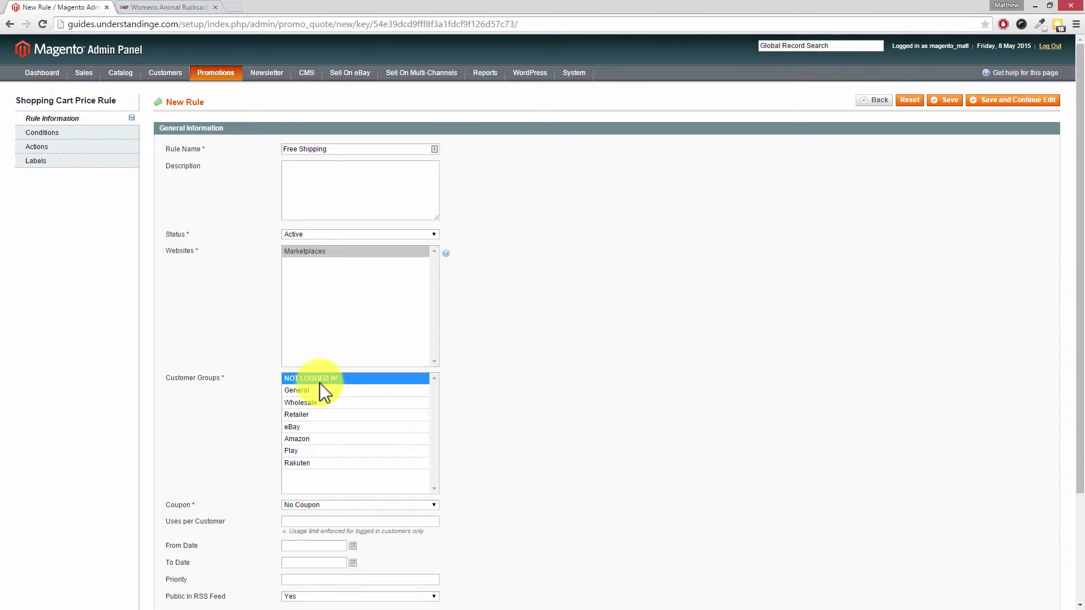
pyautogui.keyDown('shift'); pyautogui.click(307, 465); pyautogui.keyUp('shift')
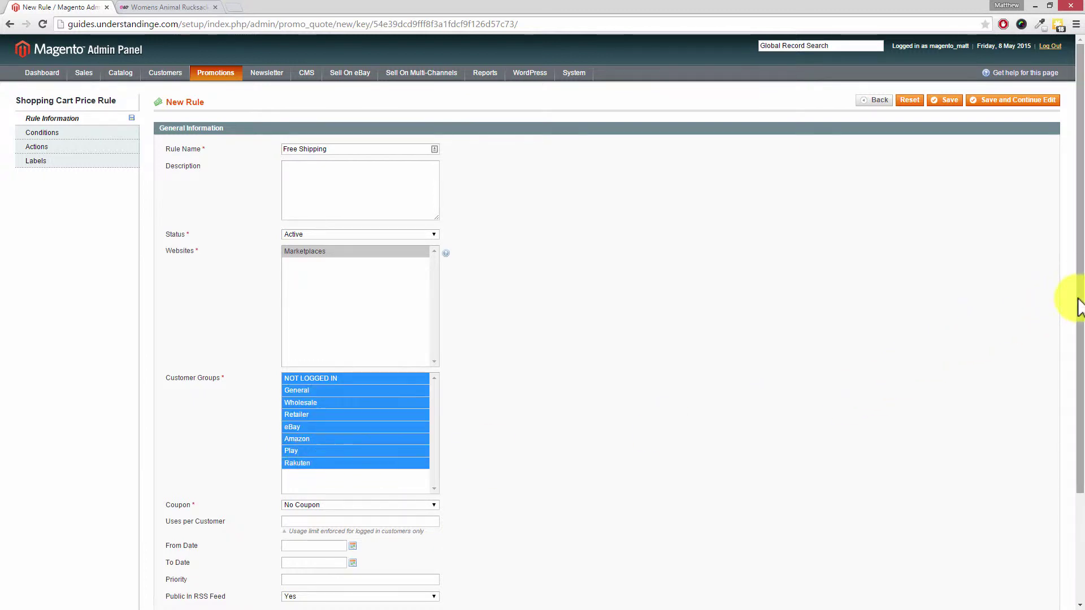
# Set the rule's coupon to Specific Coupon with the code 'freeship'.
pyautogui.moveTo(1078, 298); pyautogui.dragTo(1082, 432)
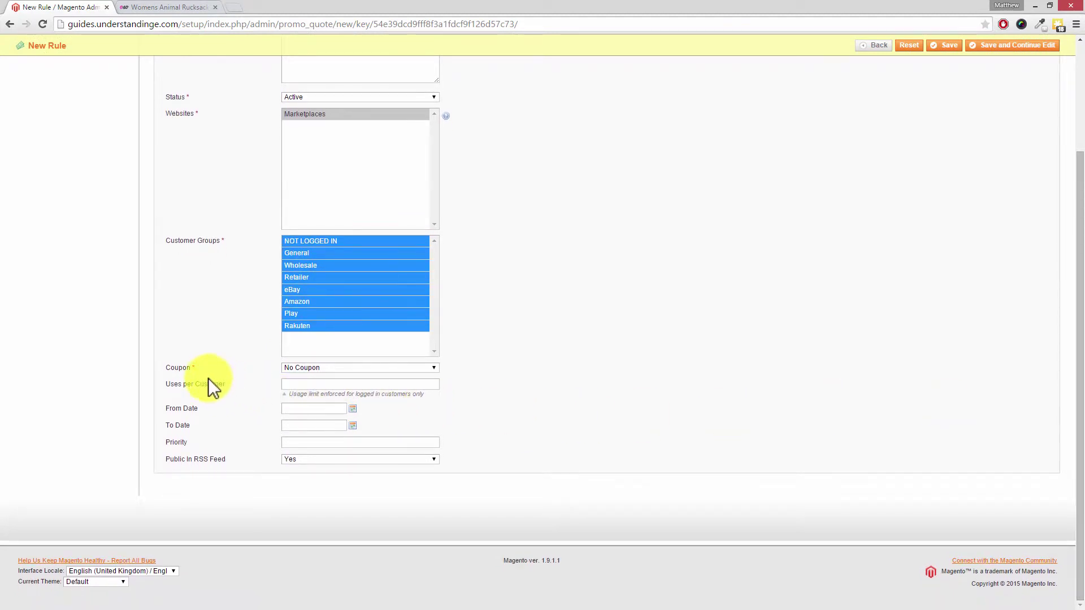
pyautogui.click(300, 368)
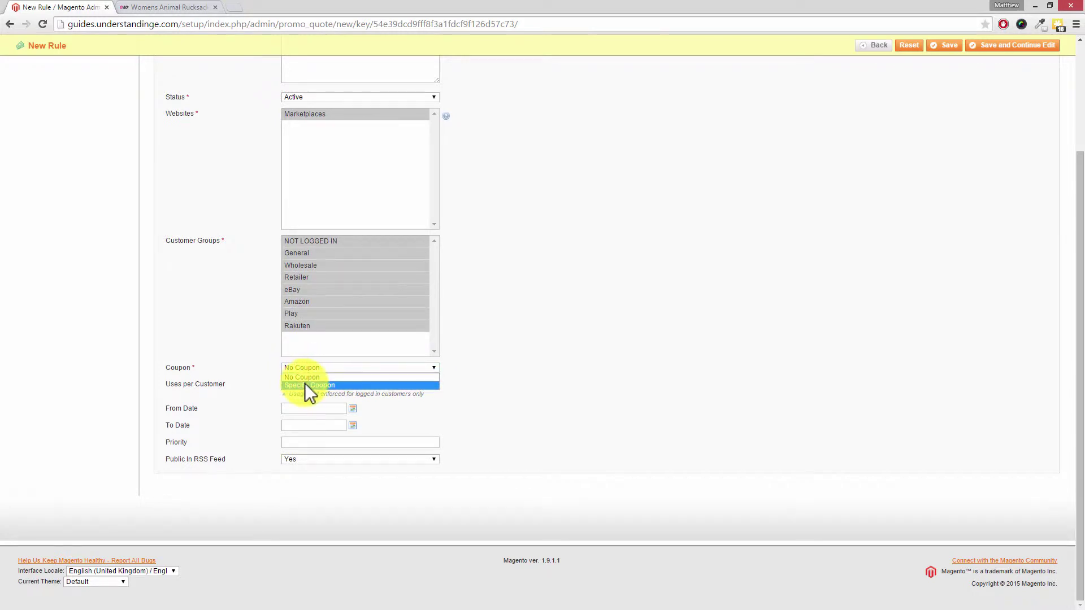
pyautogui.click(305, 385)
pyautogui.click(308, 385)
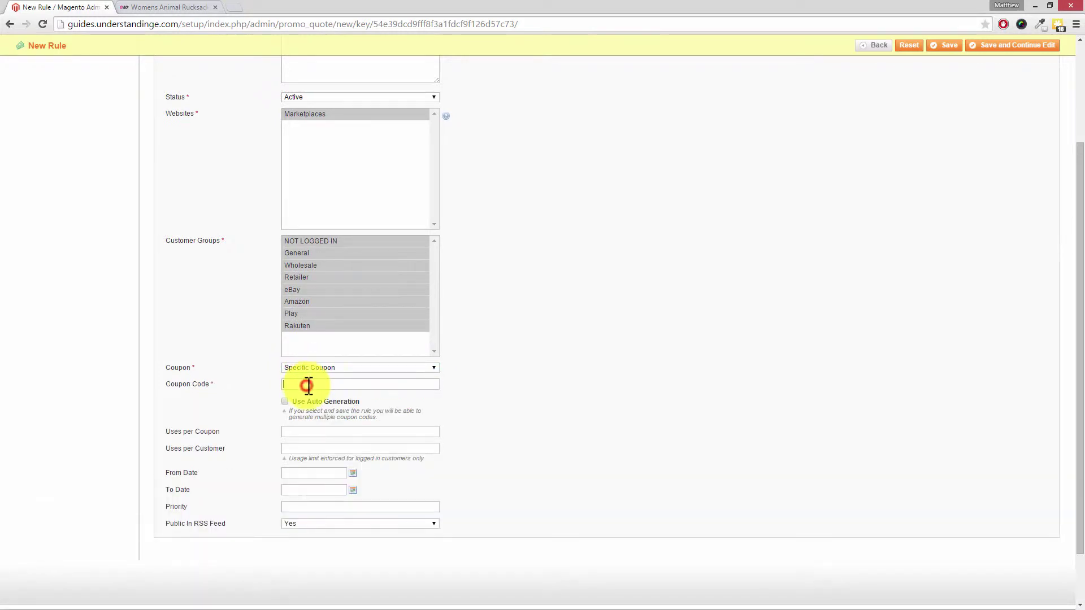
pyautogui.write('freeship')
pyautogui.doubleClick(307, 385)
pyautogui.hotkey('ctrl', 'c')
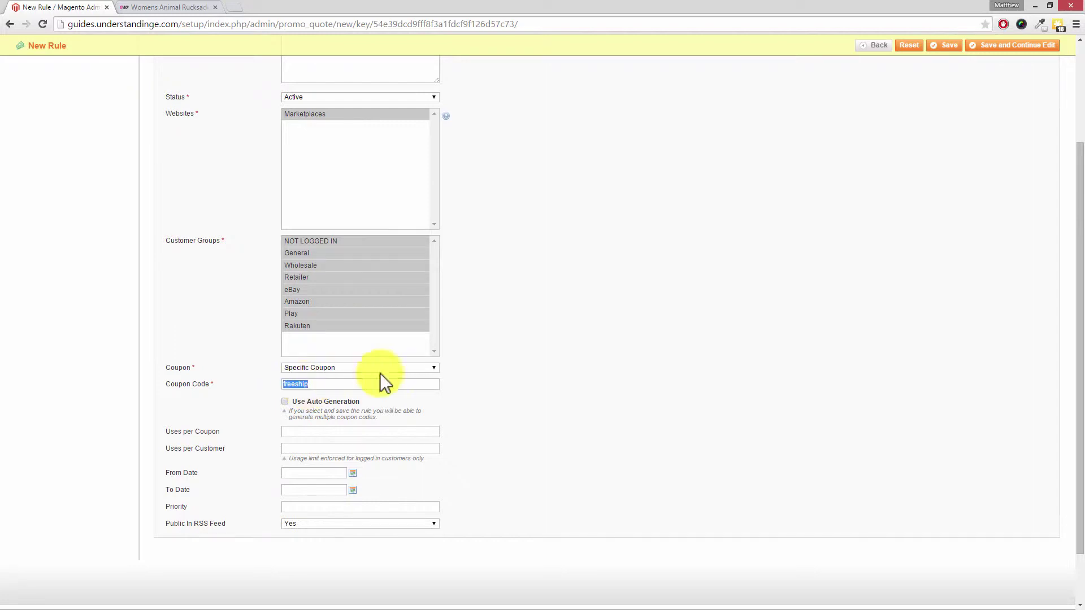
pyautogui.click(456, 380)
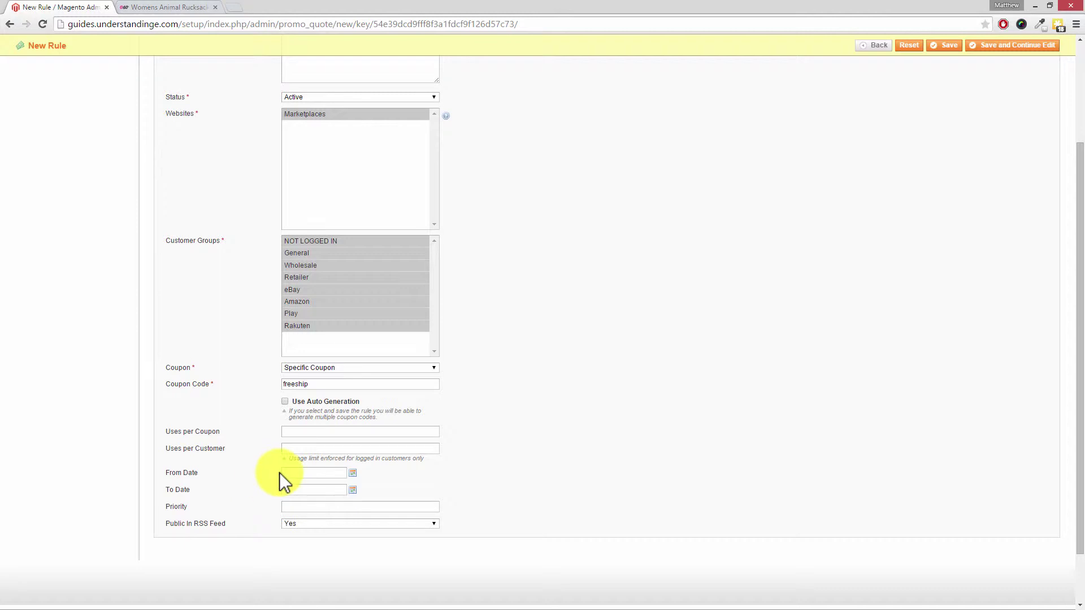
# Leave the From Date blank and show the Conditions tab with only the default ALL-TRUE statement.
pyautogui.click(352, 474)
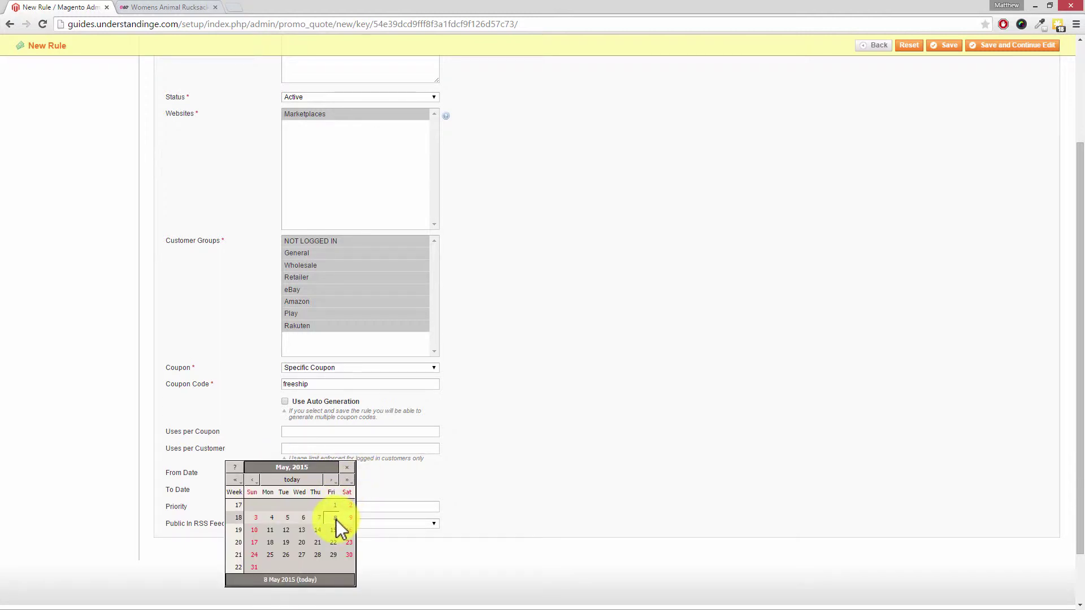
pyautogui.click(382, 483)
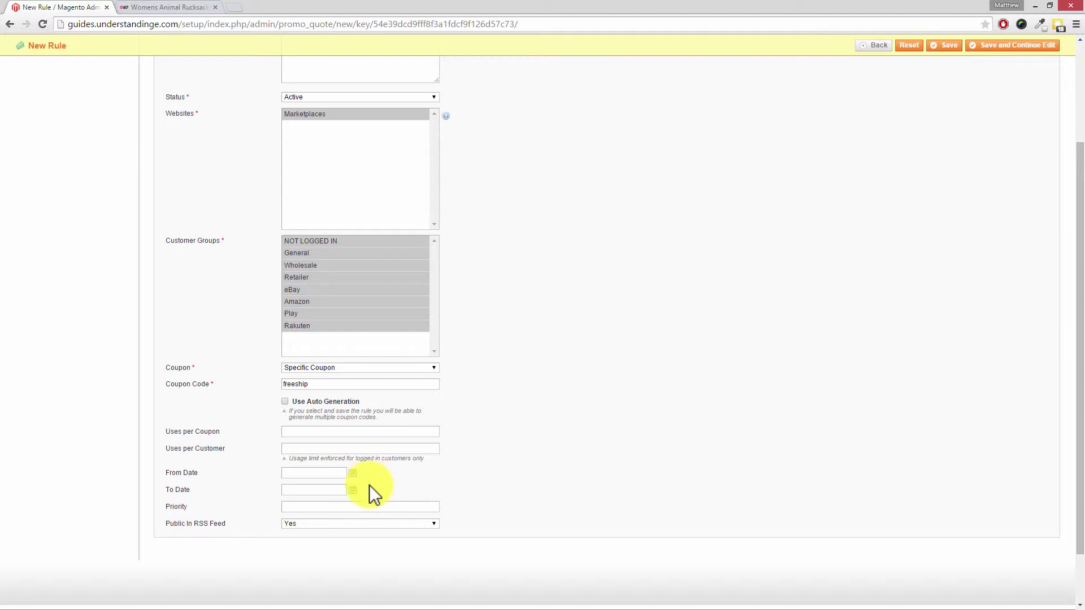
pyautogui.moveTo(1077, 298); pyautogui.dragTo(1077, 182)
pyautogui.click(80, 131)
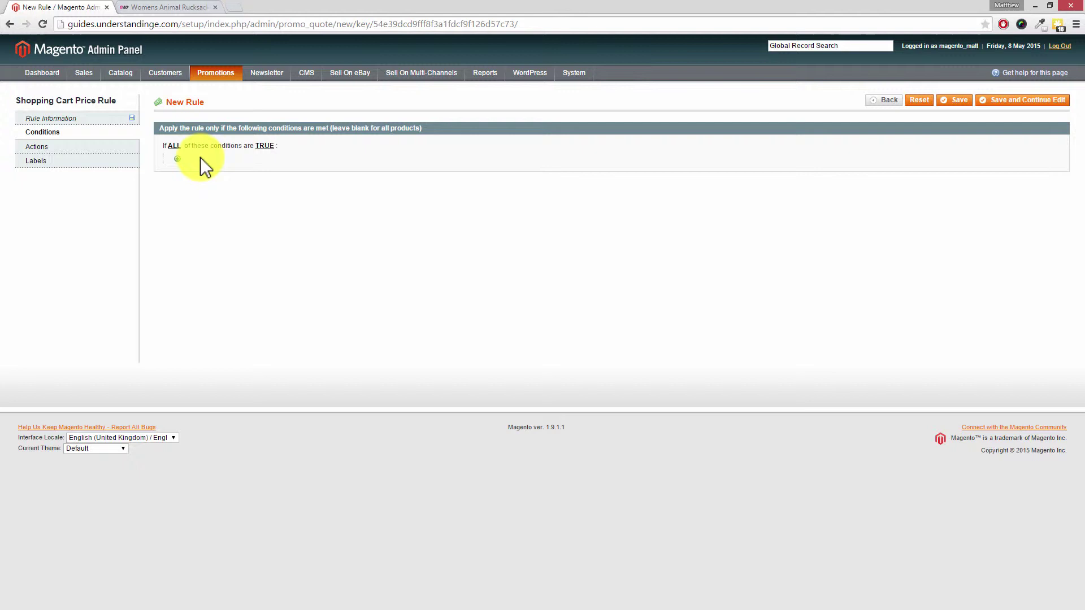
# In the rule's Actions, set Free Shipping to 'For matching items only', leaving the discount at 0.
pyautogui.click(54, 148)
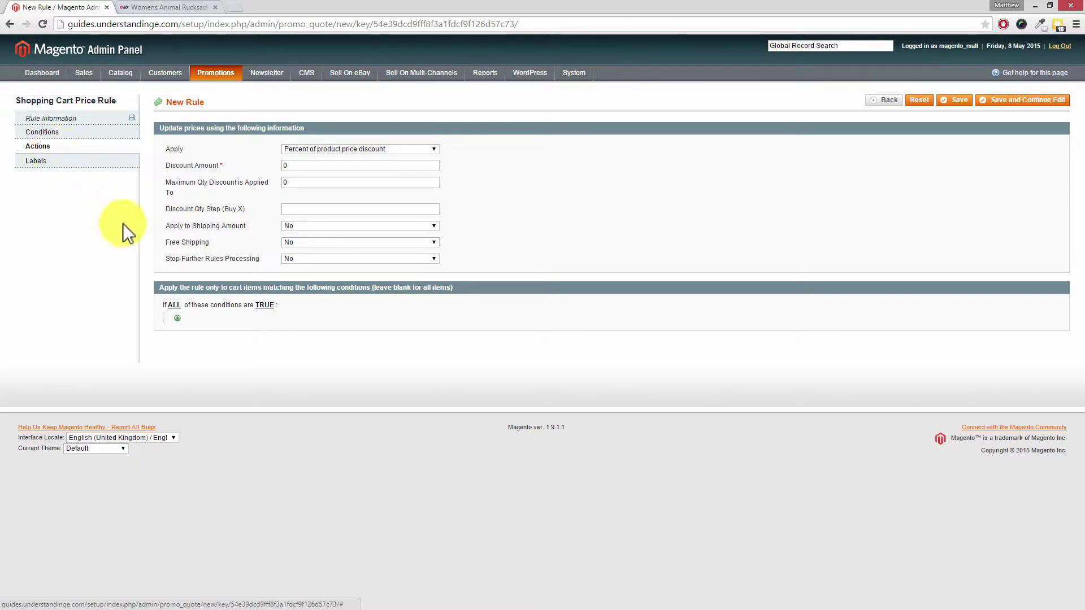
pyautogui.click(300, 243)
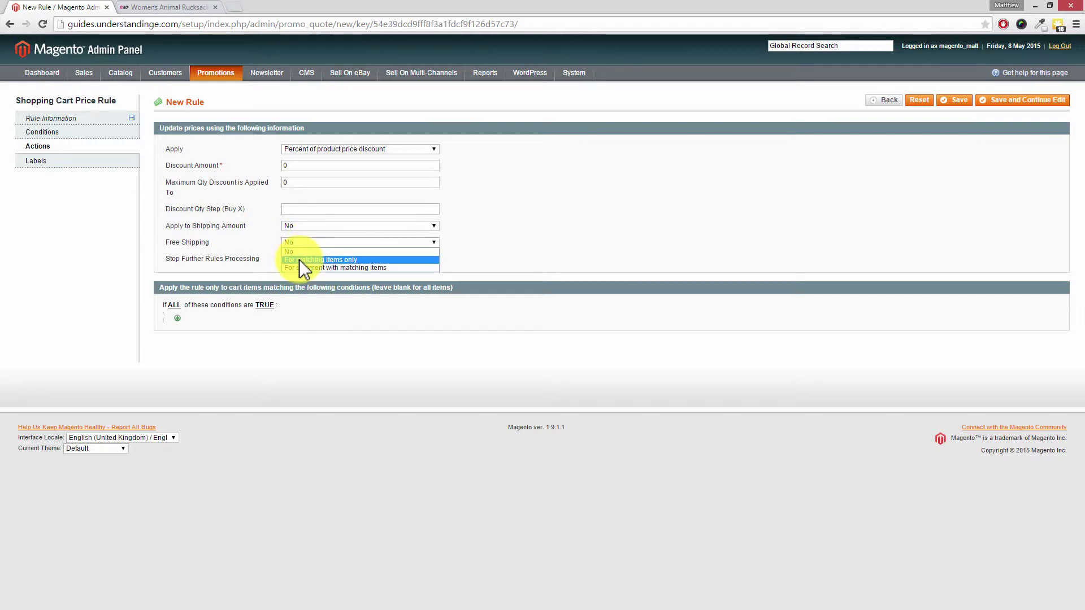
pyautogui.click(300, 260)
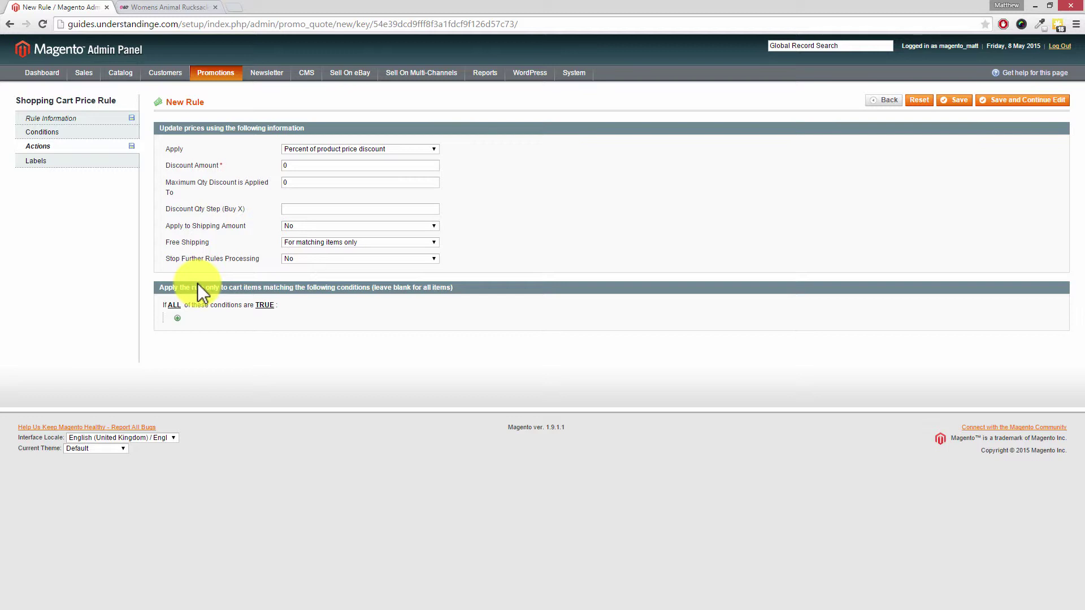
# Give the rule the default label 'Free Shipping Coupon' and save it.
pyautogui.click(86, 120)
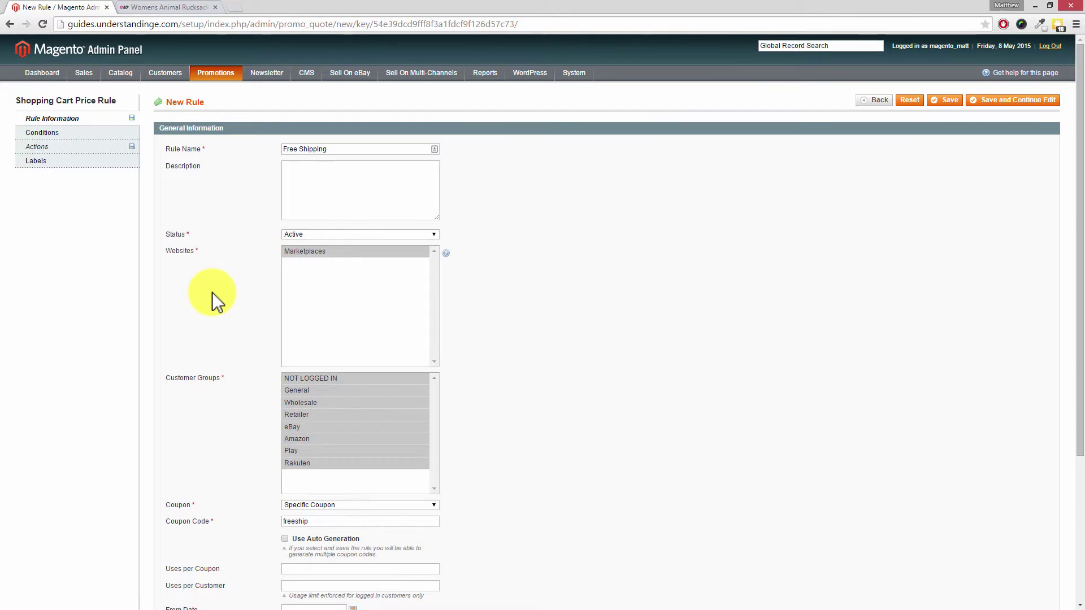
pyautogui.click(49, 164)
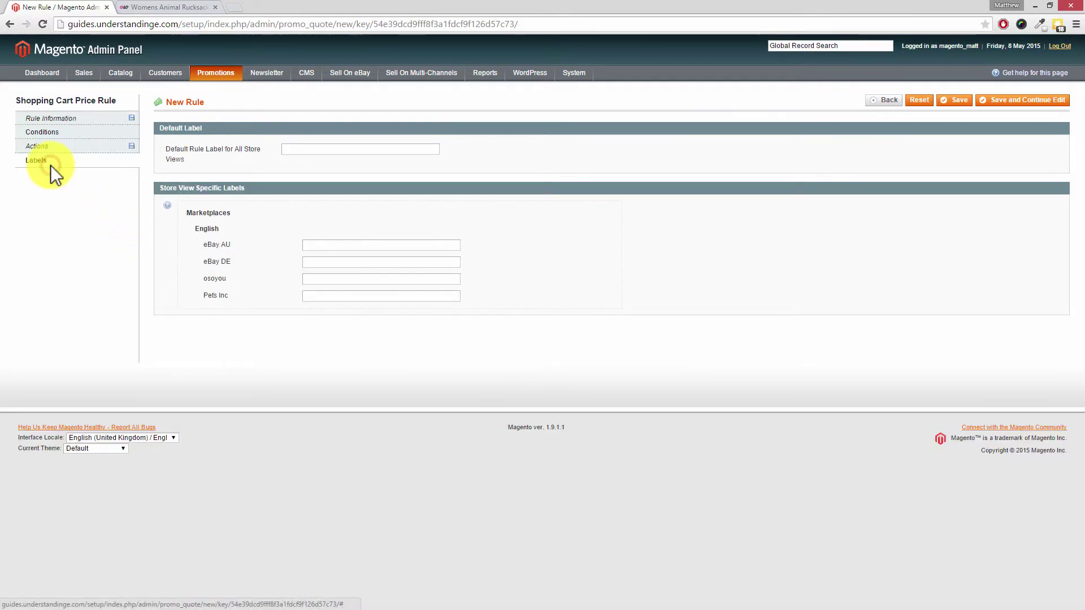
pyautogui.click(289, 150)
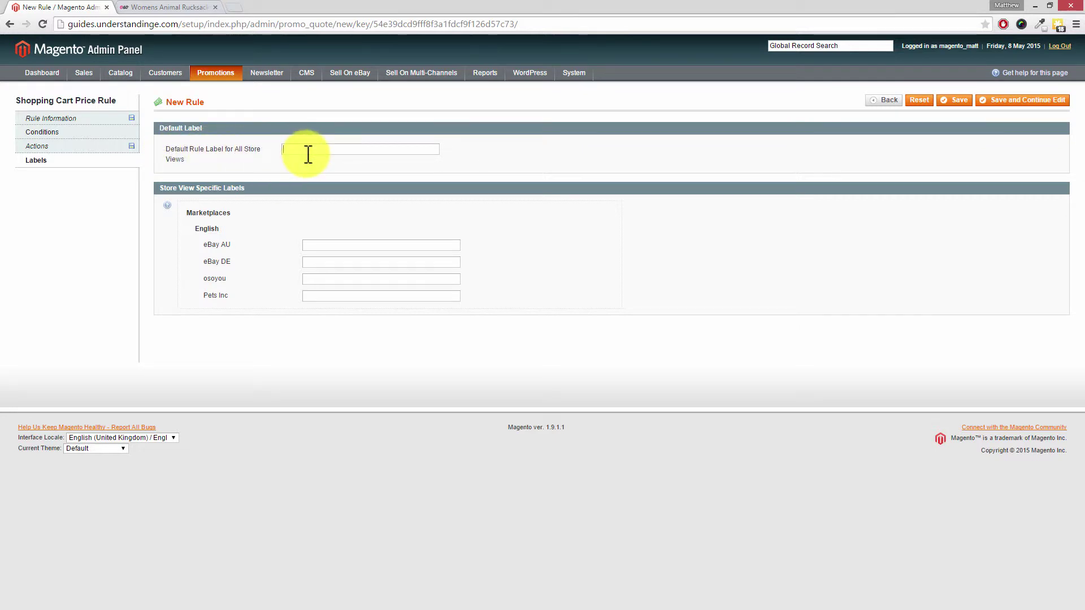
pyautogui.write('Free Shipping Coupon')
pyautogui.click(953, 104)
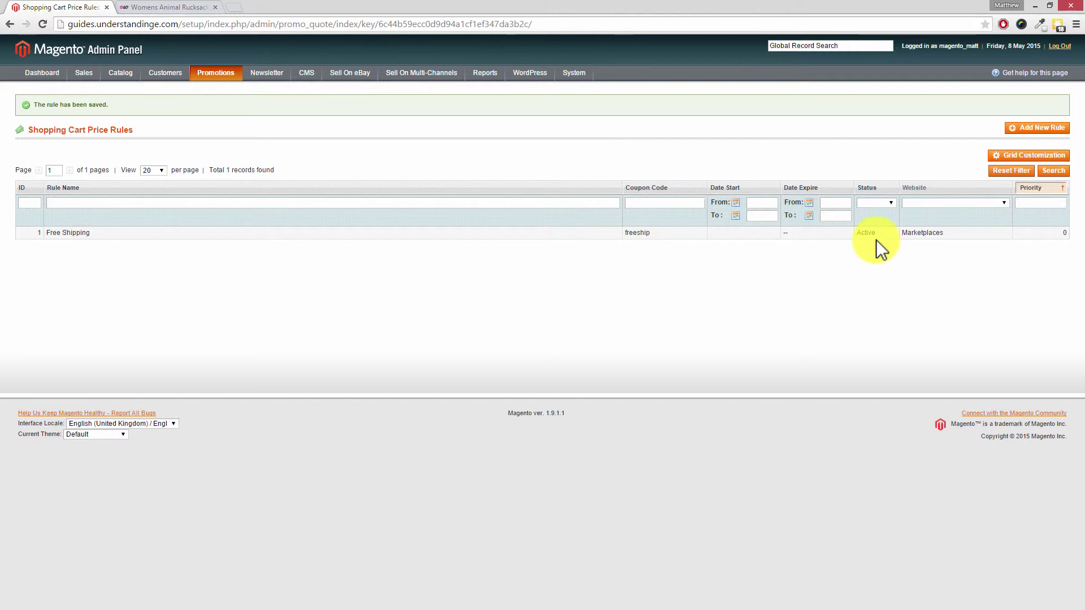
# Add the Womens Animal Rucksack to the cart and apply the discount code freeship.
pyautogui.click(181, 17)
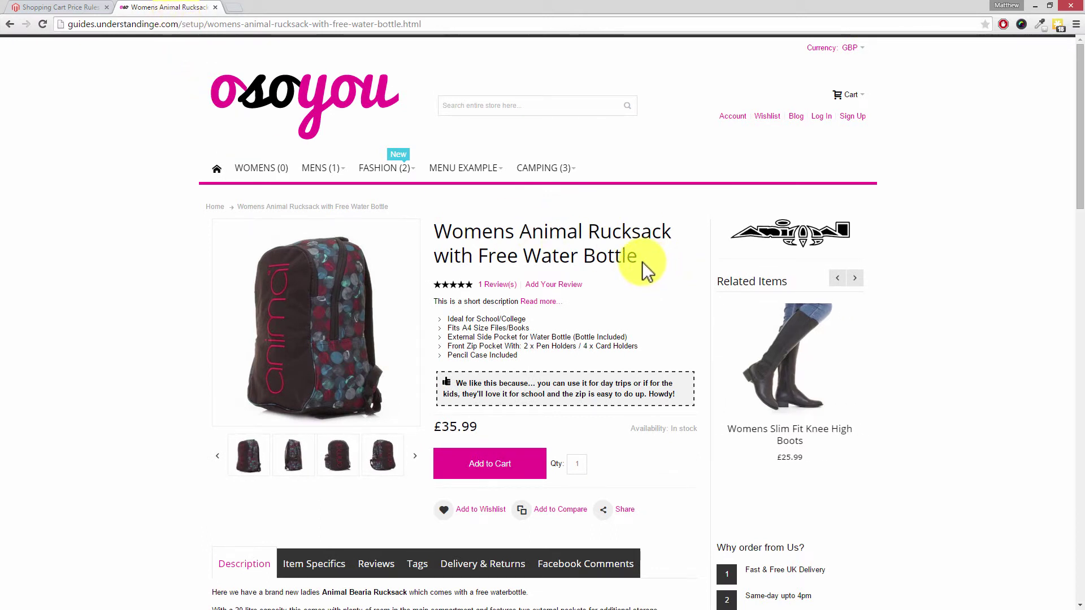
pyautogui.click(511, 465)
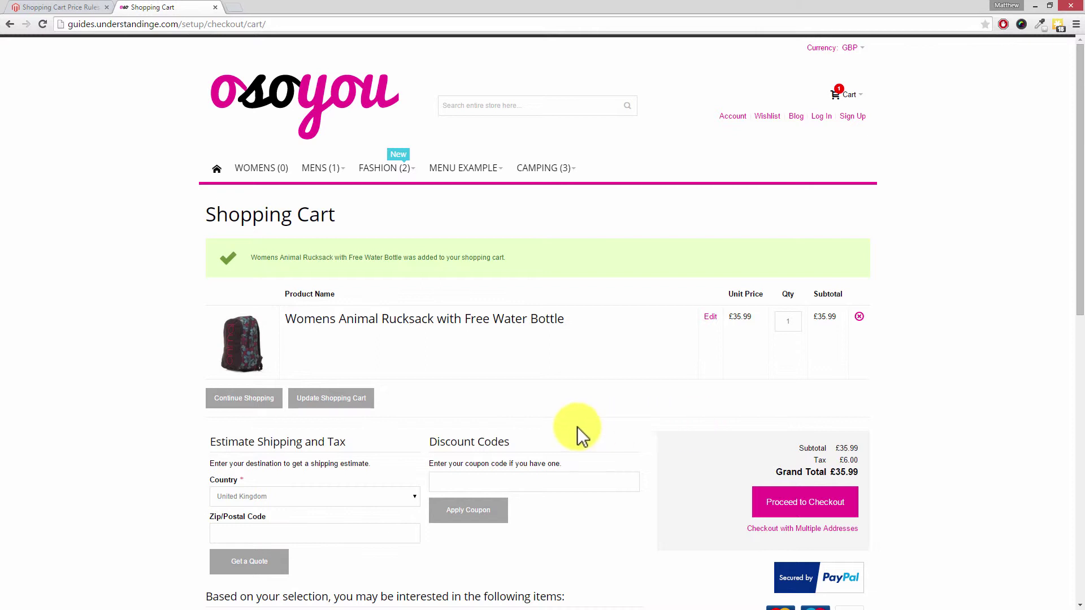
pyautogui.click(481, 478)
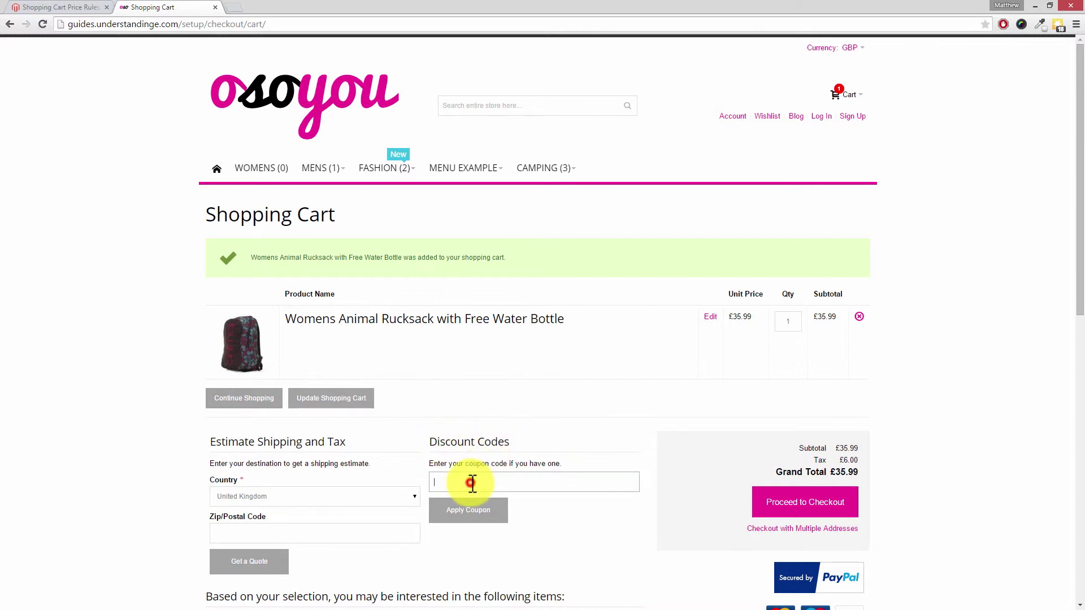
pyautogui.hotkey('ctrl', 'v')
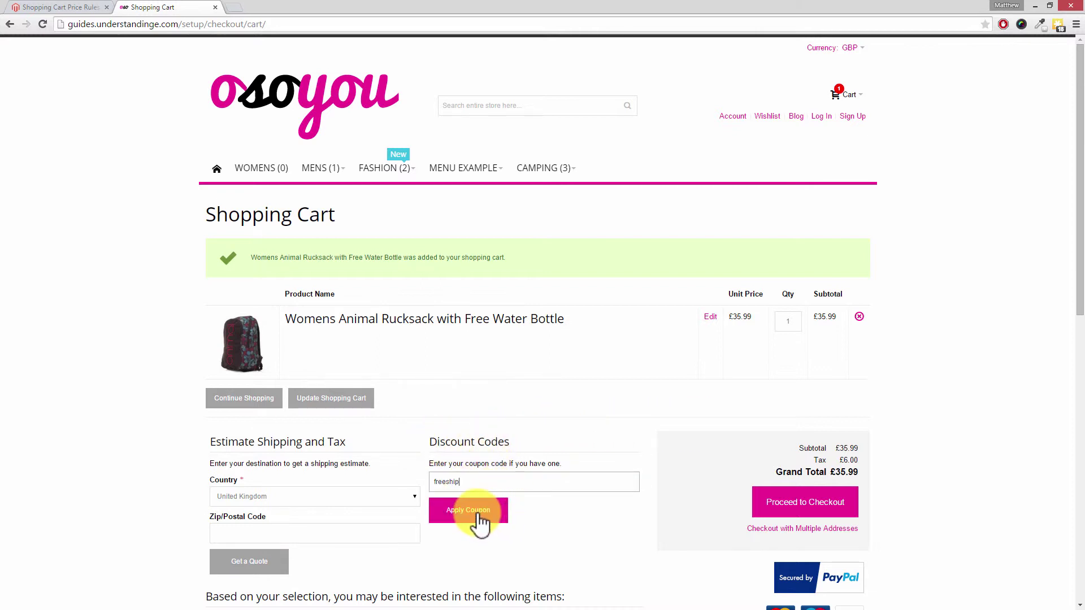
pyautogui.click(479, 518)
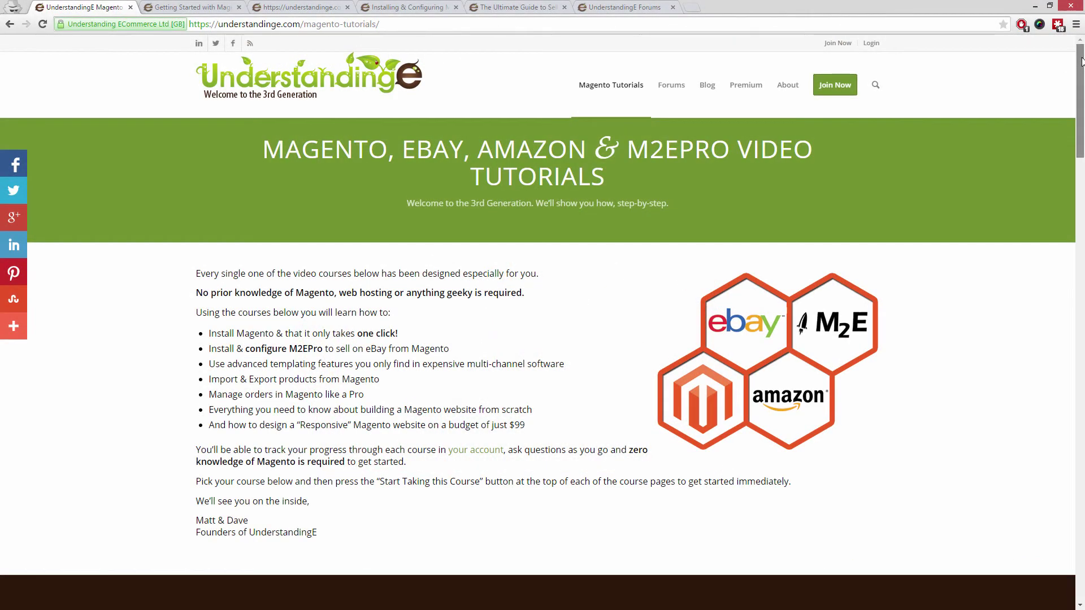
# Scroll through the UnderstandingE Magento tutorial course pages.
pyautogui.moveTo(1082, 61); pyautogui.dragTo(1082, 330)
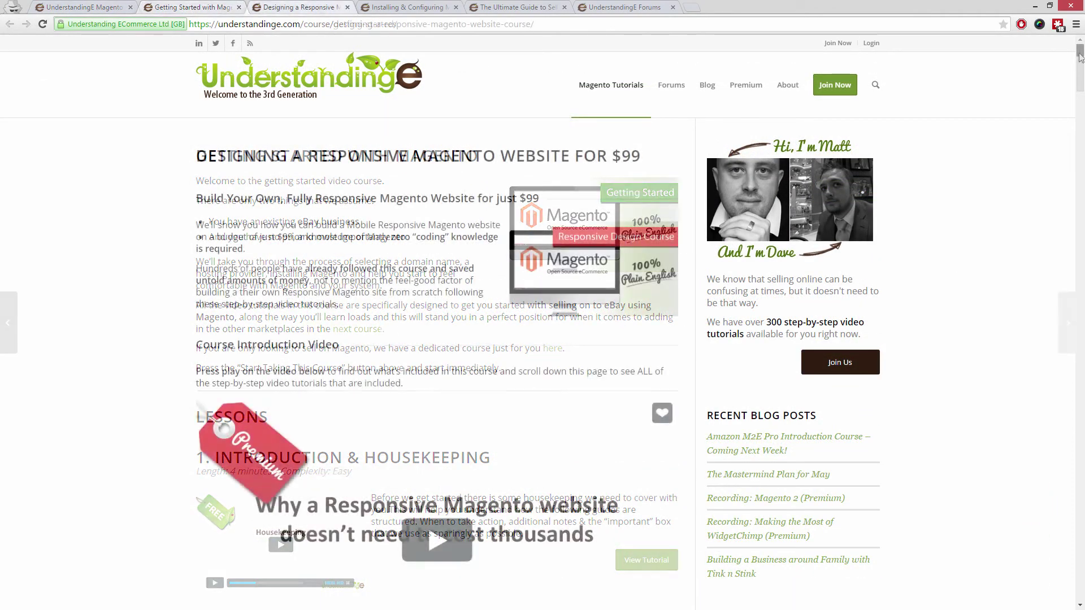
pyautogui.moveTo(1080, 57); pyautogui.dragTo(1081, 78)
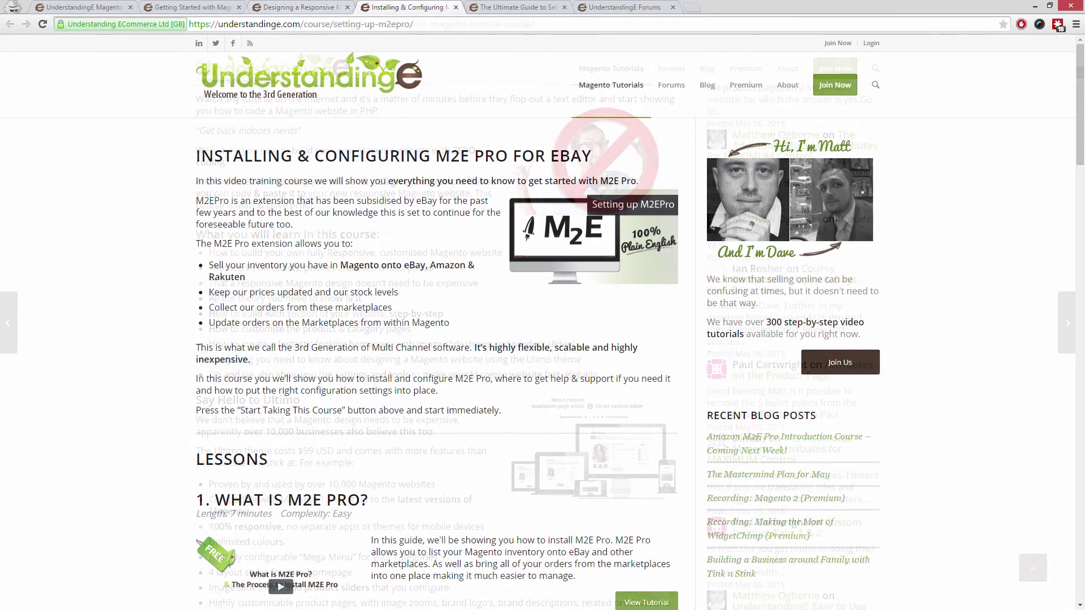